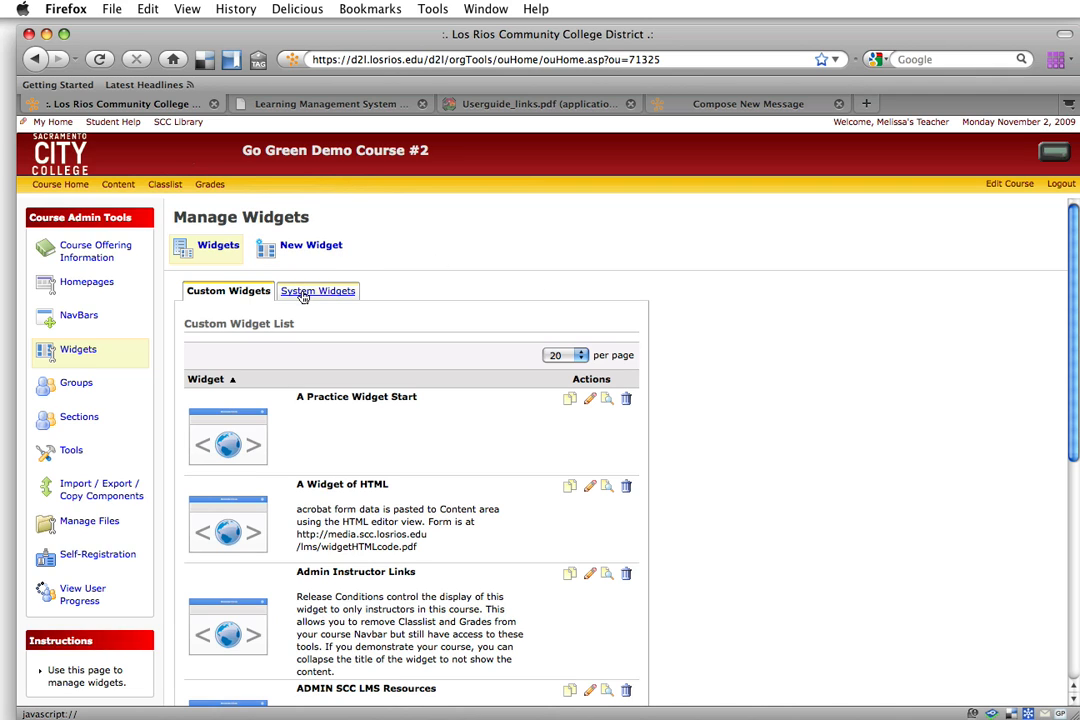
# Browse the system widget list and return to the custom widgets.
pyautogui.click(308, 293)
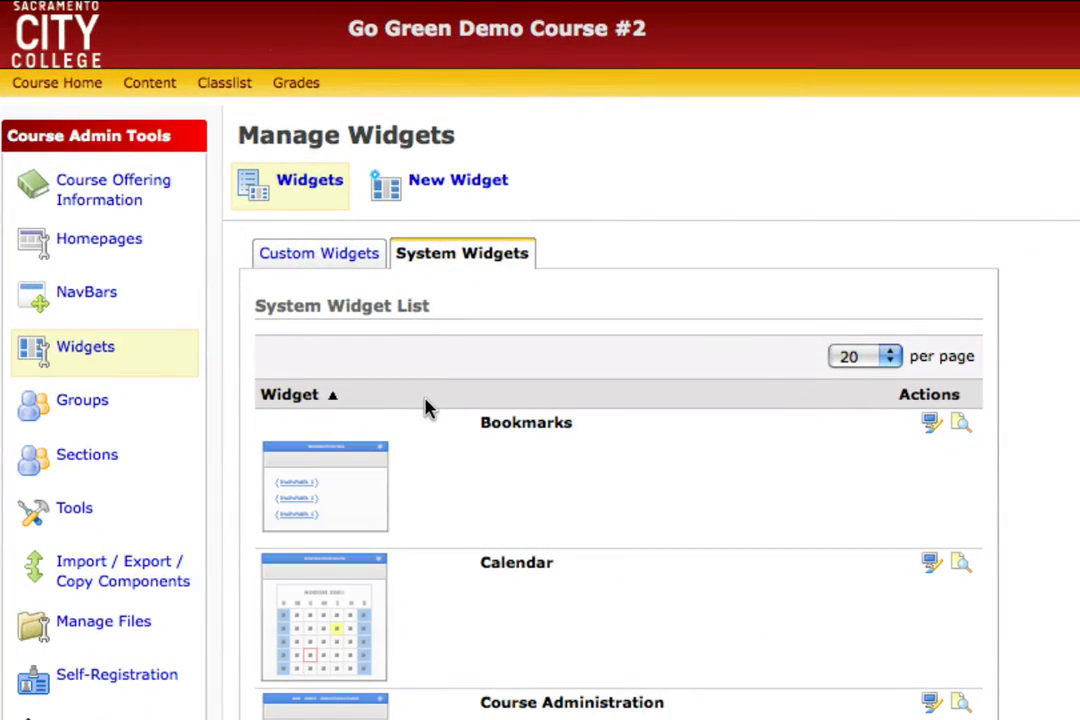
pyautogui.scroll(-4, 424, 408)
pyautogui.scroll(-4, 424, 405)
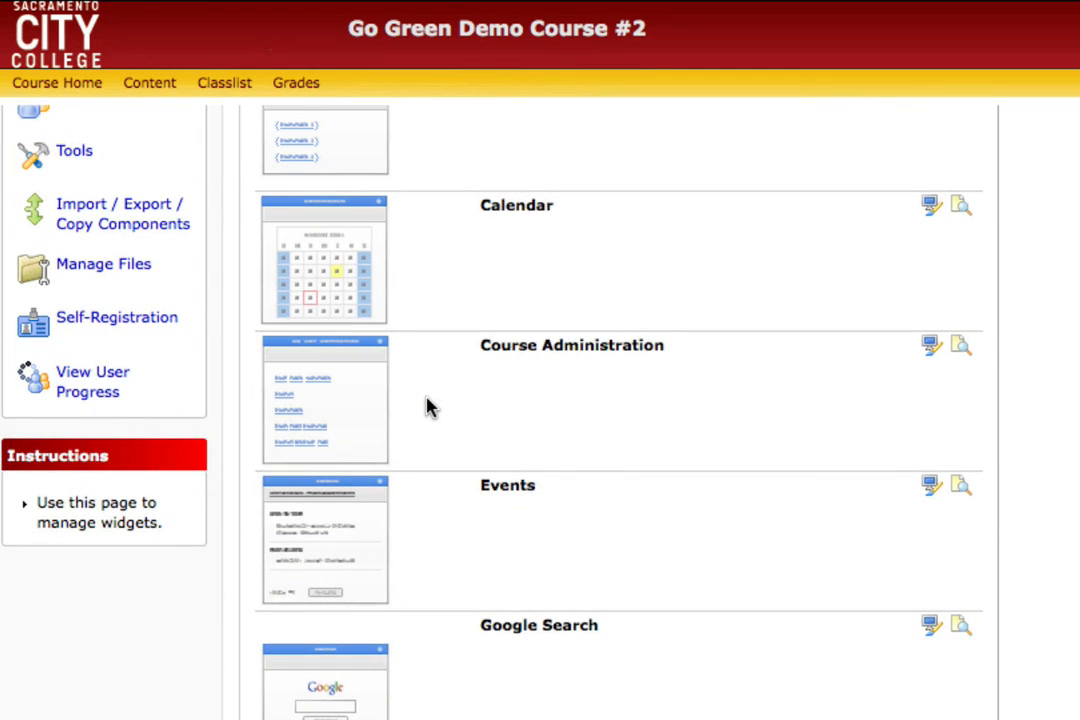
pyautogui.scroll(8, 427, 407)
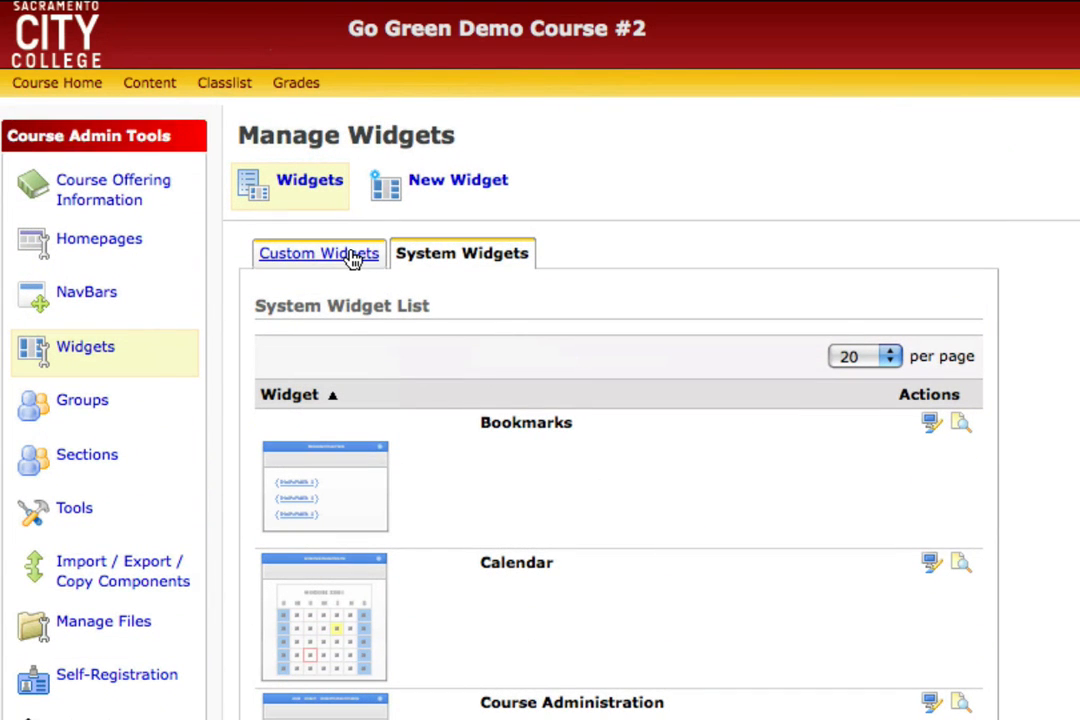
pyautogui.click(350, 256)
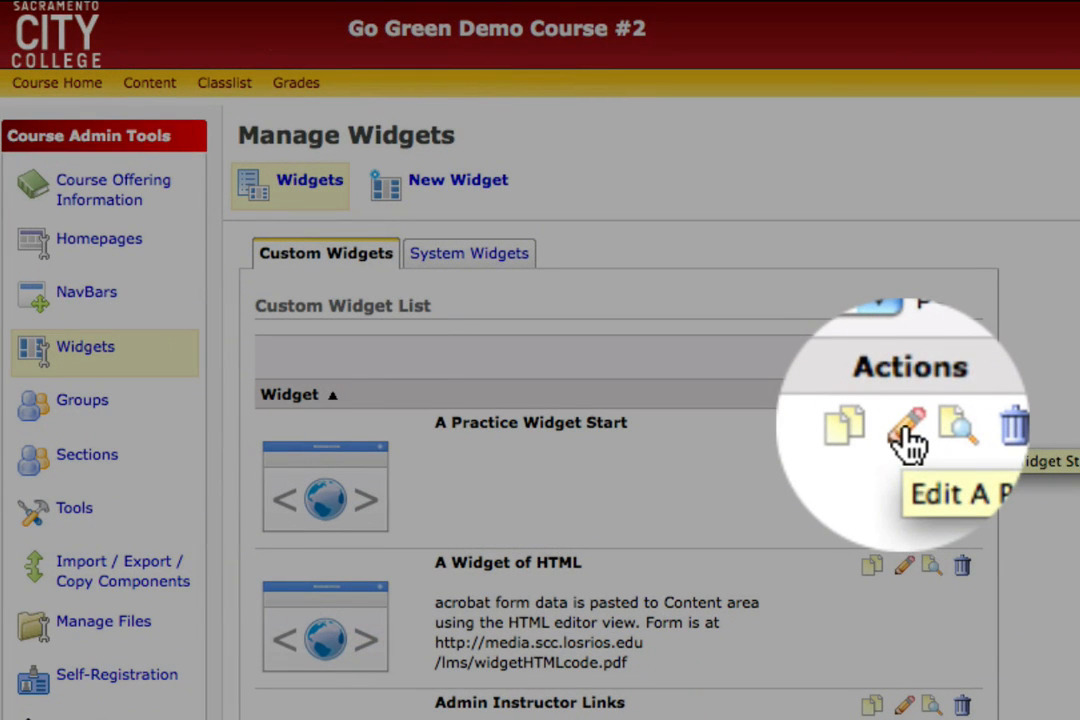
# Enter "Basic or Advanced tabs in WYSIWYG Editor or HTML Editor" and "Icons are familar and look like buttons in other software programs" in A Practice Widget Start.
pyautogui.click(907, 440)
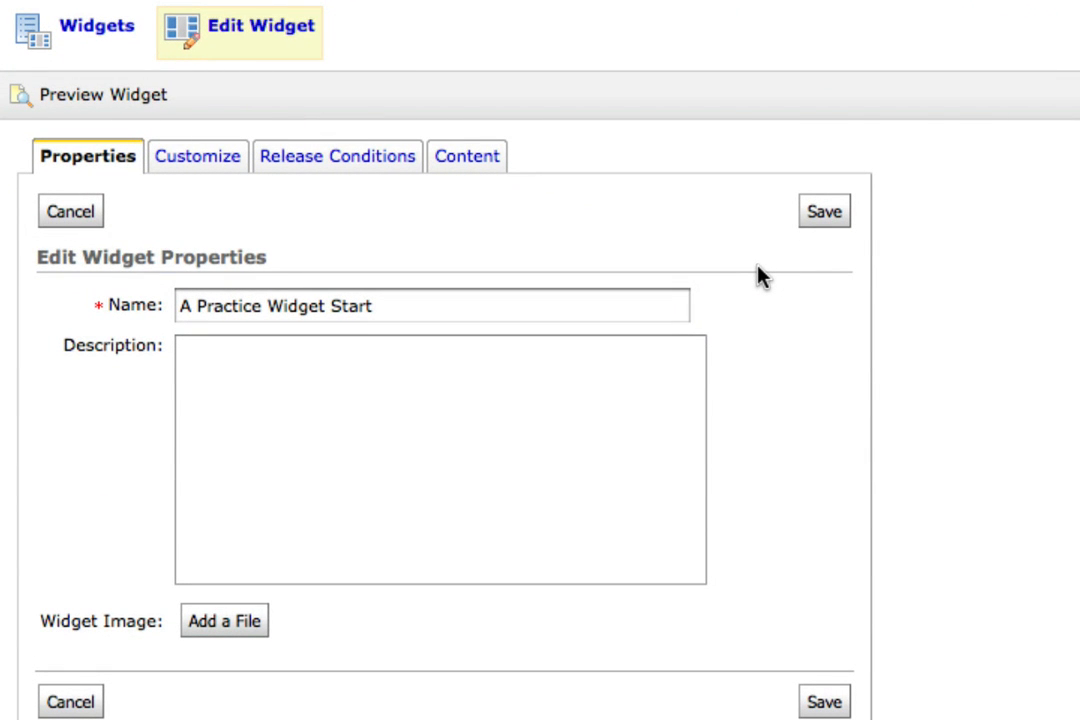
pyautogui.click(518, 368)
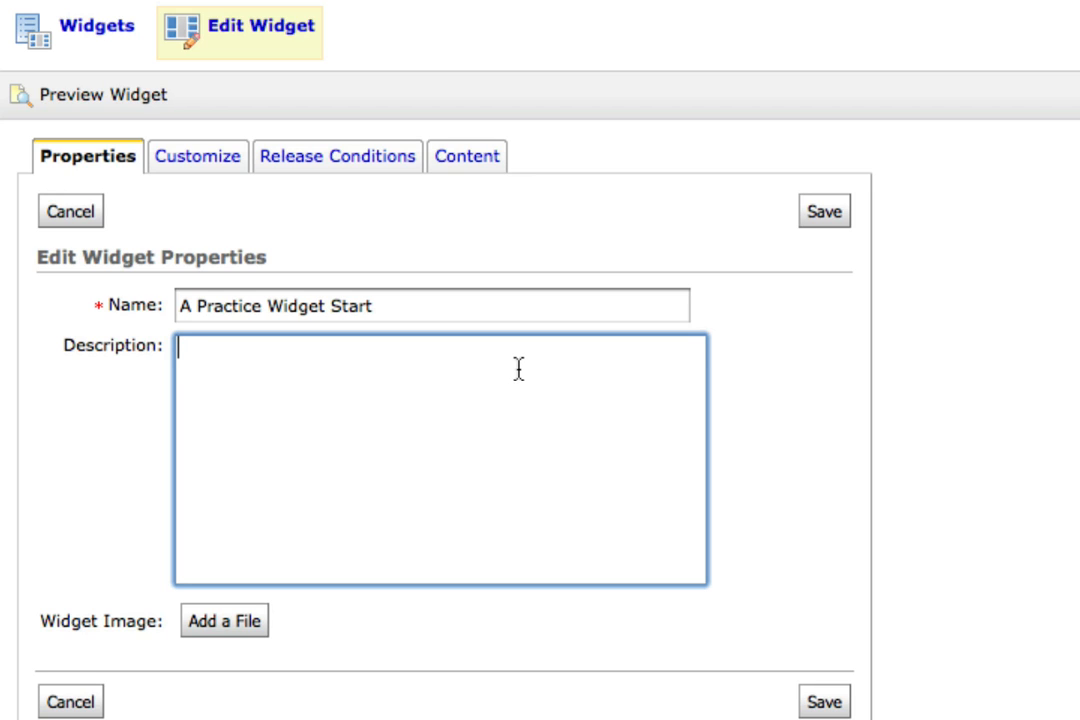
pyautogui.click(467, 158)
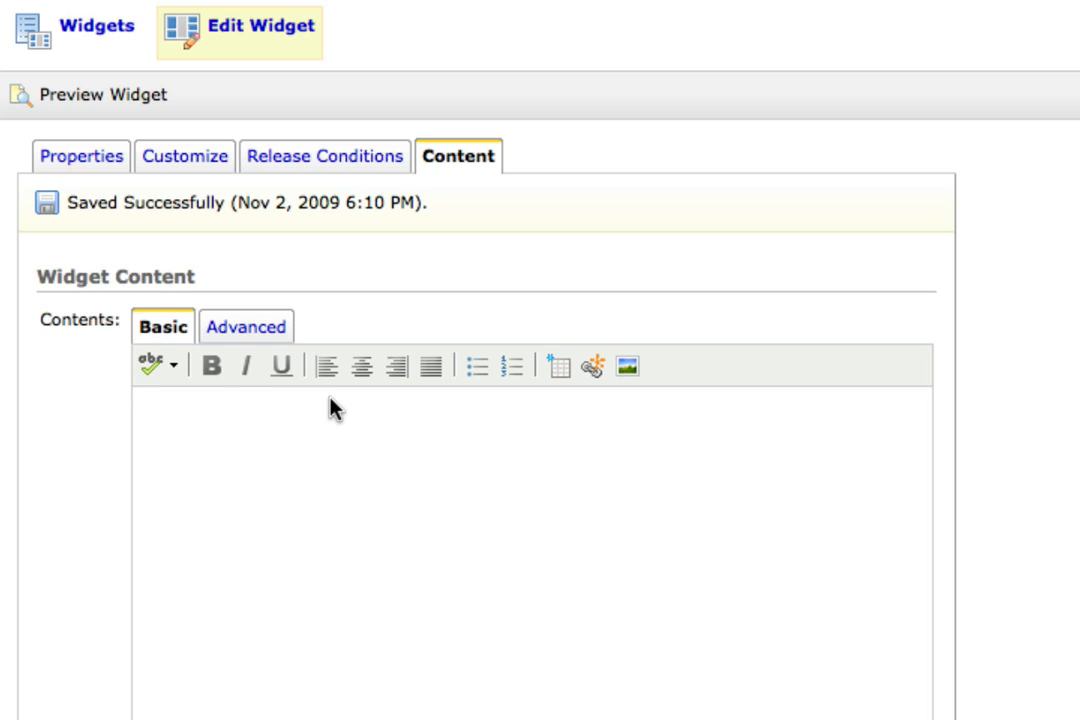
pyautogui.write('Basic or Advanced tabs in WYSIWYG Editor or HTML Editor  Icons are familar and look like buttons in other software programs')
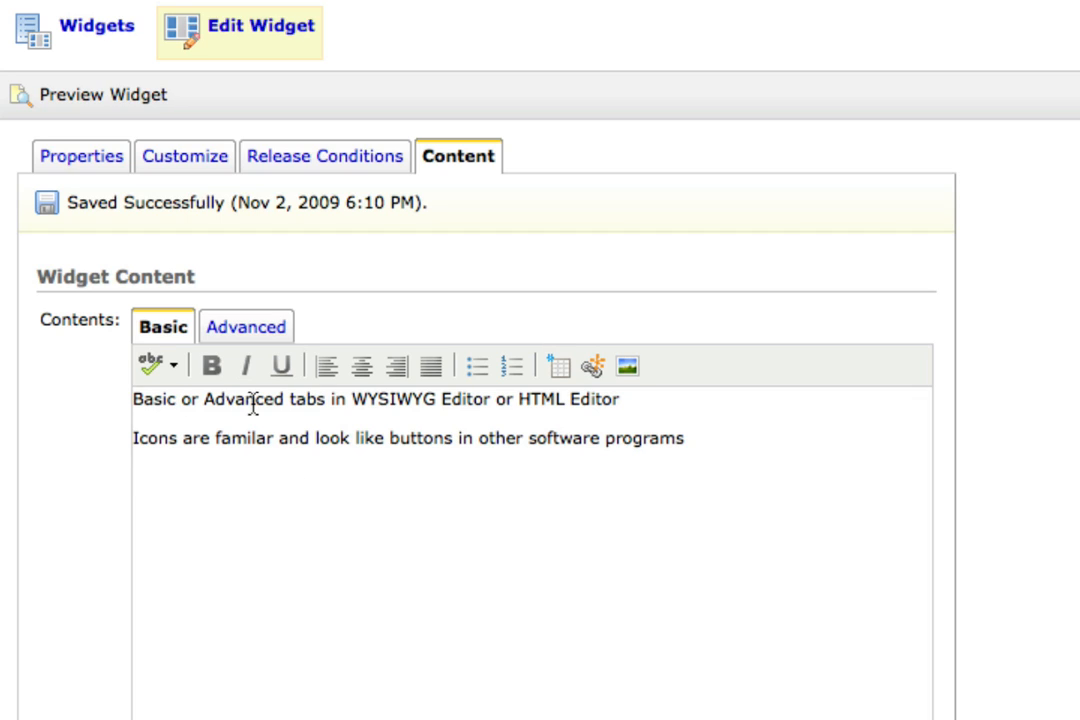
# Bold the words "Basic" and "Advanced" in the first content line and compare the Advanced editing tools with the Basic ones.
pyautogui.doubleClick(149, 402)
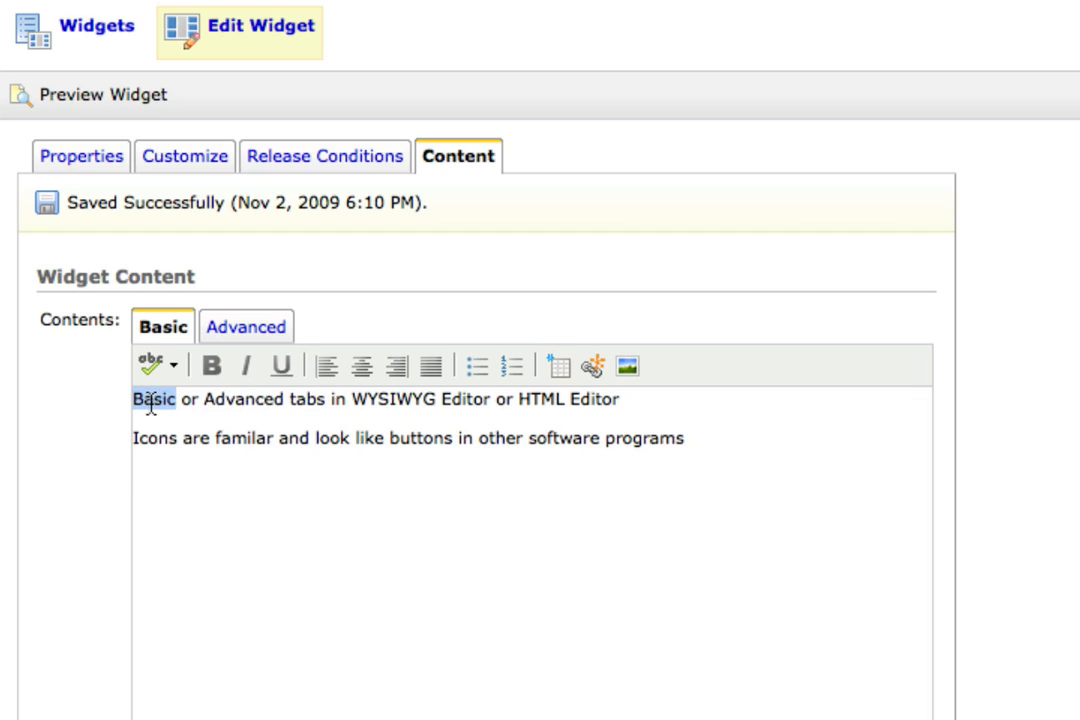
pyautogui.click(220, 366)
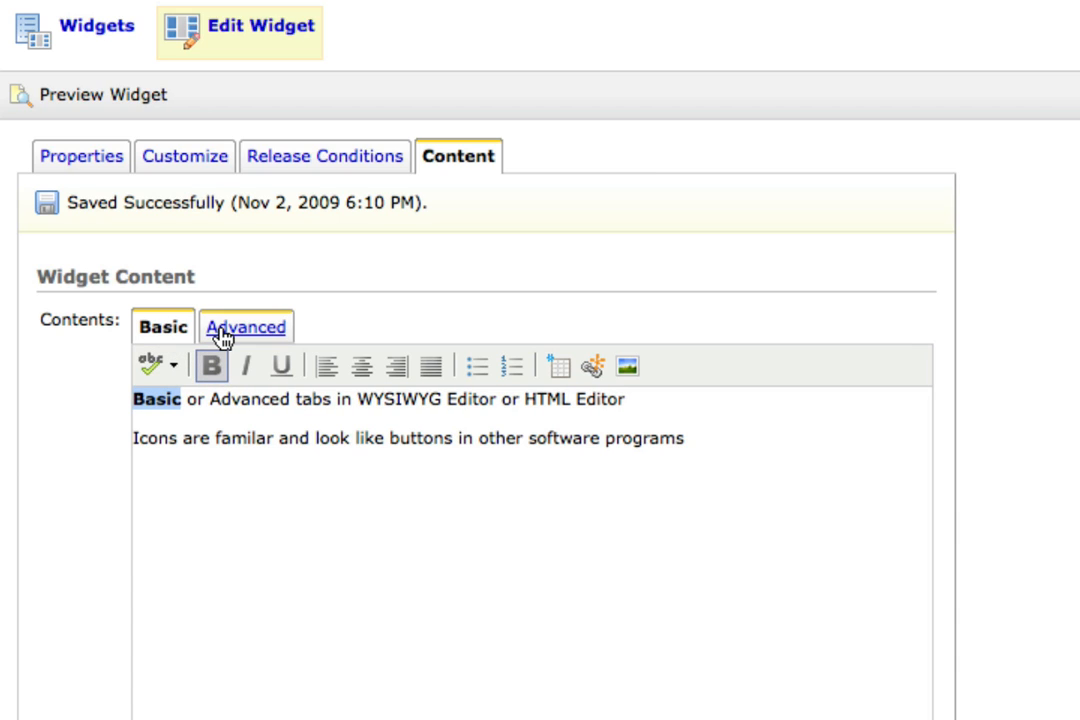
pyautogui.doubleClick(241, 399)
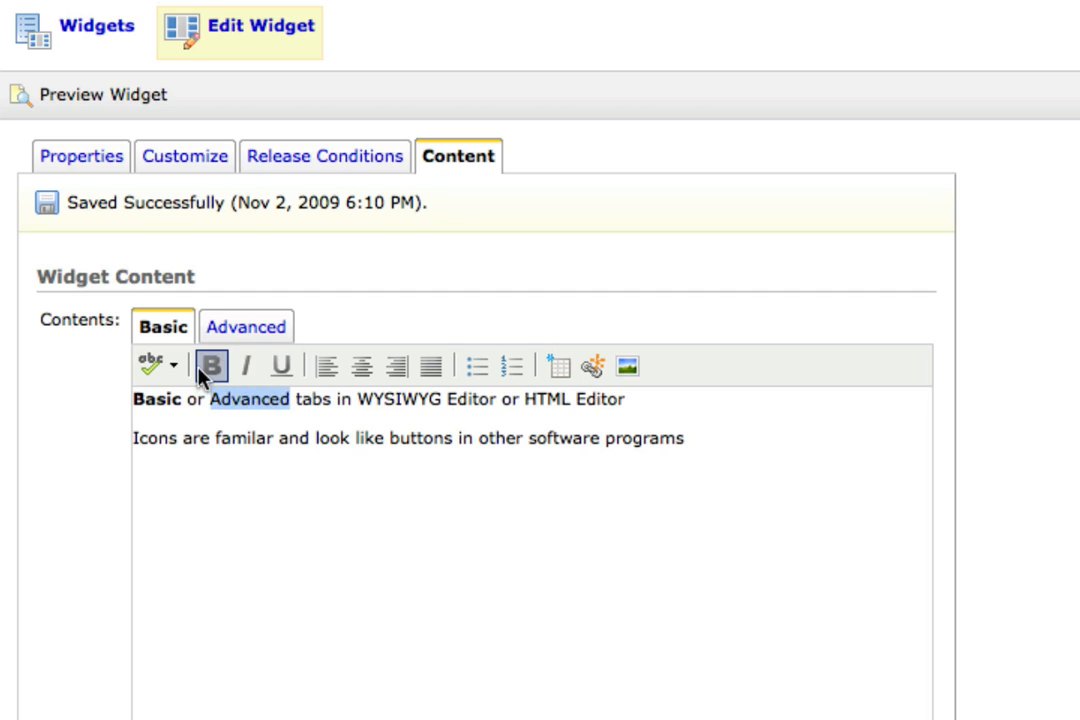
pyautogui.click(212, 367)
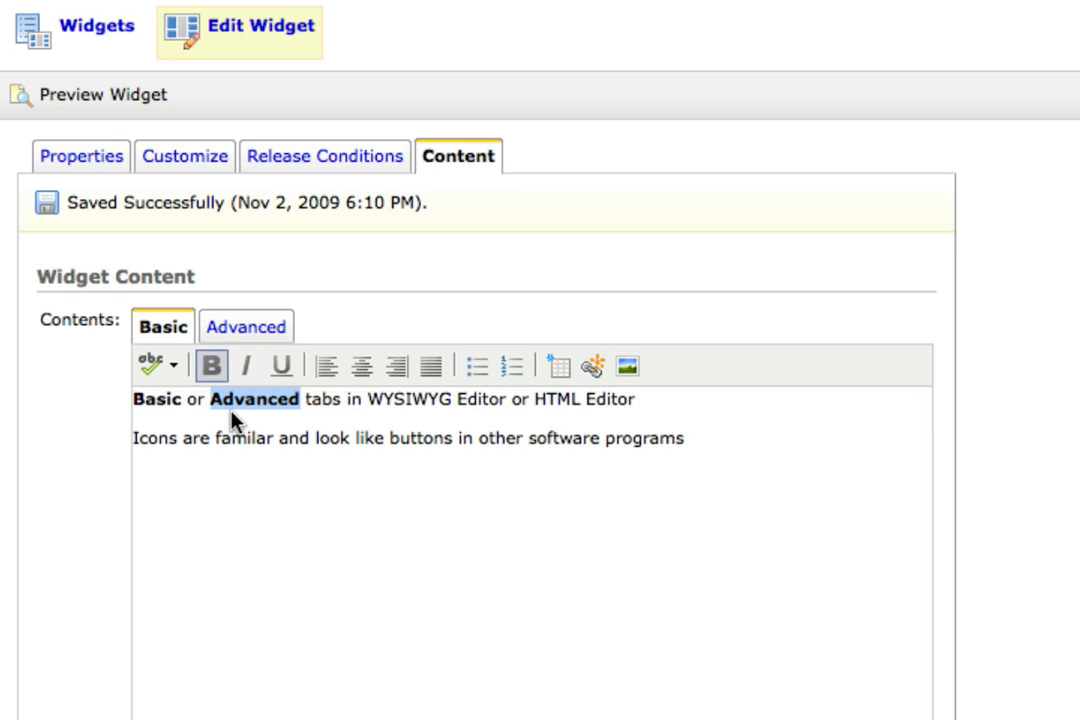
pyautogui.click(257, 333)
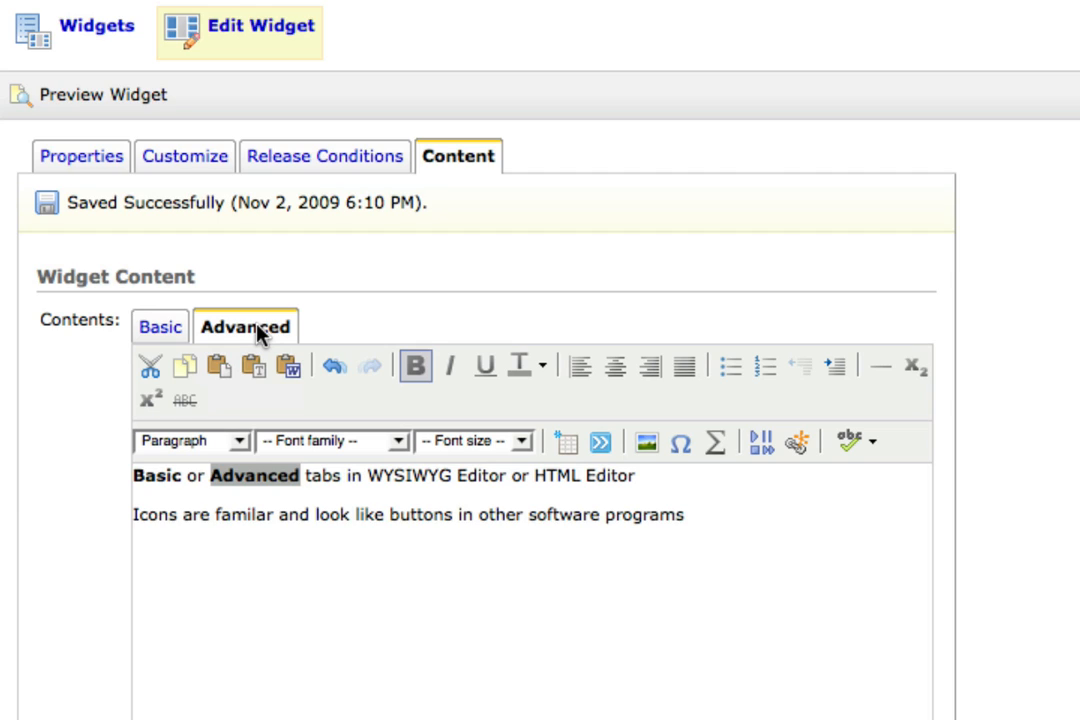
pyautogui.click(162, 333)
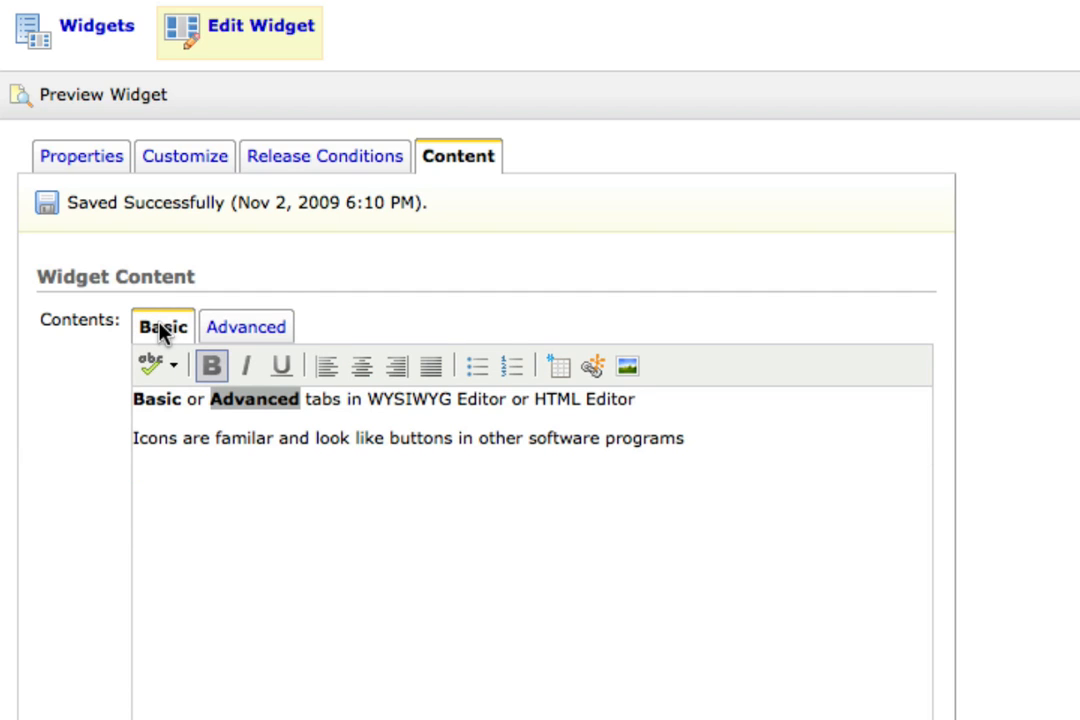
# Underline "HTML Editor" in the first content line and inspect the HTML source without editing it.
pyautogui.moveTo(536, 399); pyautogui.dragTo(635, 399)
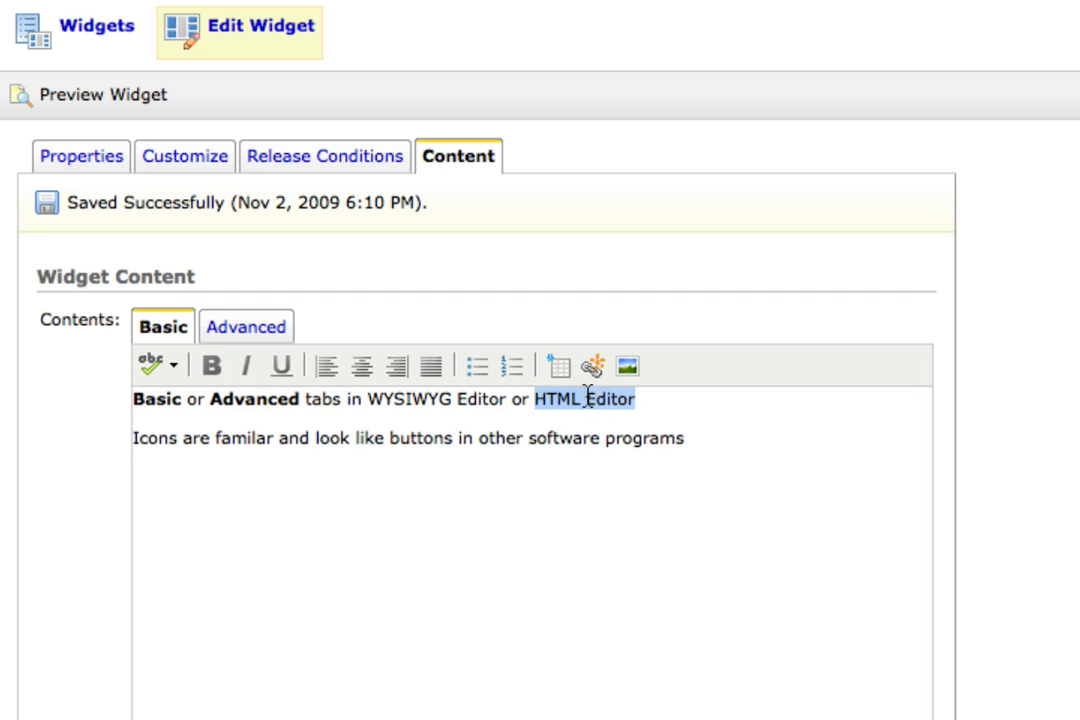
pyautogui.click(279, 367)
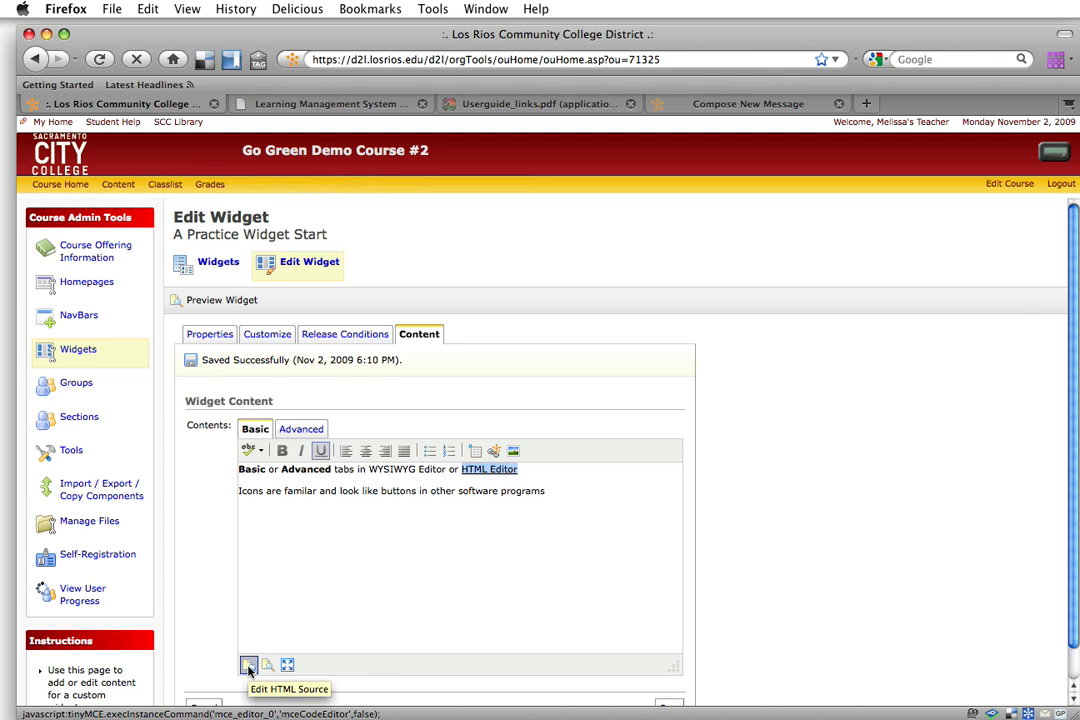
pyautogui.click(248, 666)
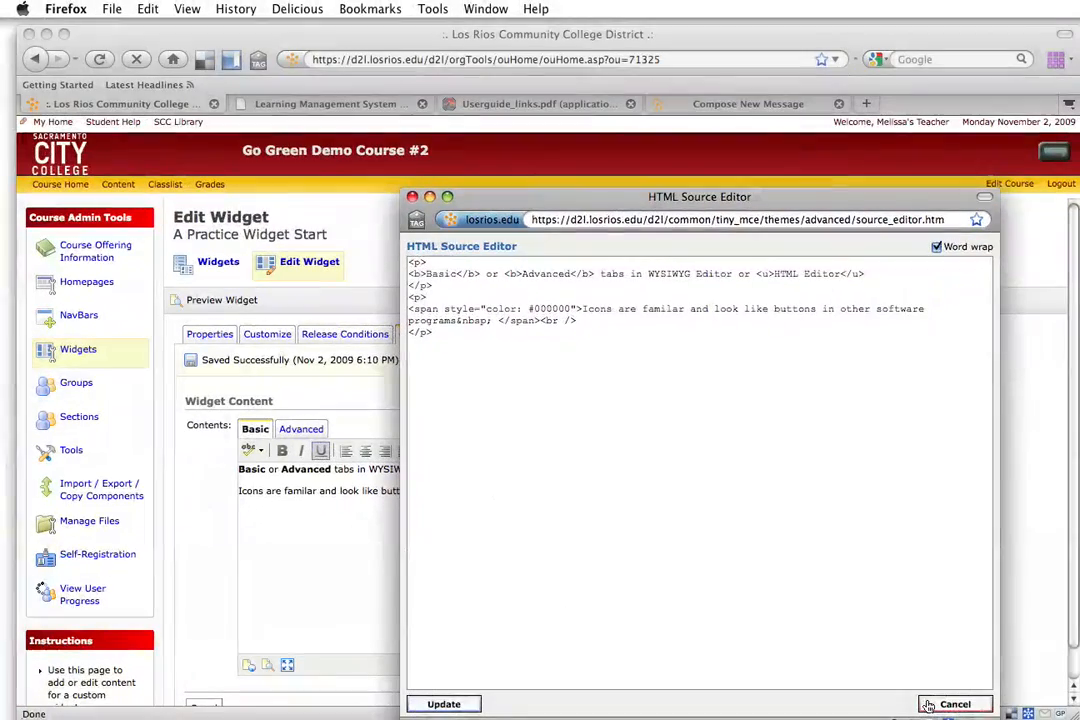
pyautogui.click(945, 704)
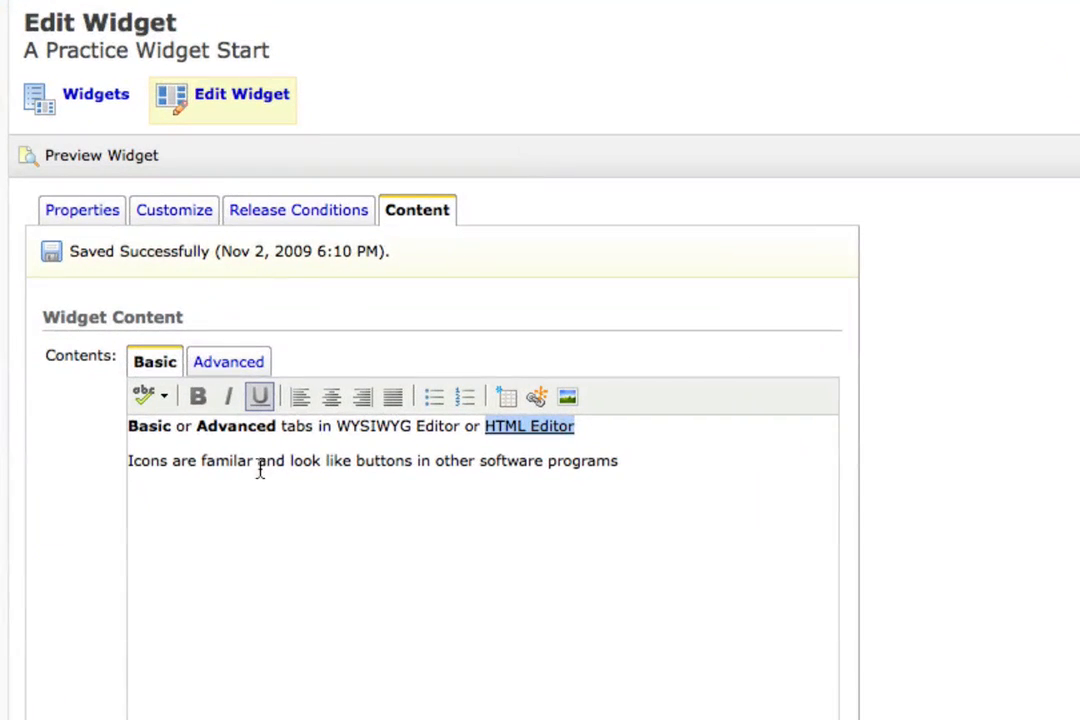
# Split the "Icons are familar" sentence into three paragraphs, breaking it after "and" and after "buttons in".
pyautogui.click(286, 461)
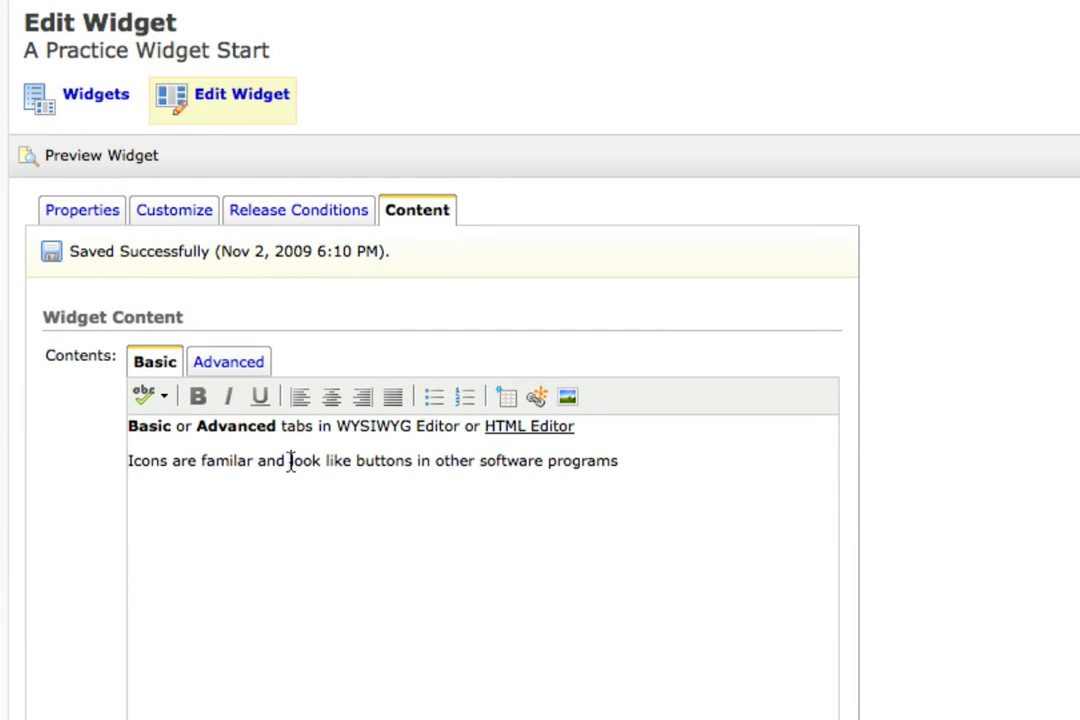
pyautogui.press('Return')
pyautogui.click(273, 495)
pyautogui.press('Return')
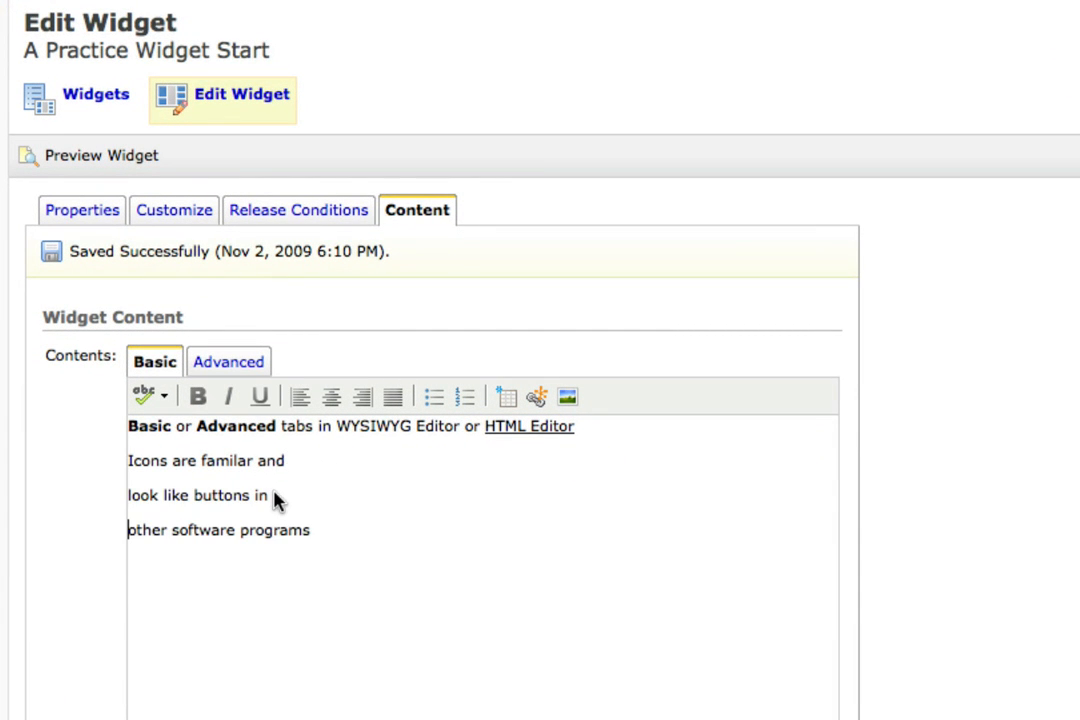
# Try bulleted and numbered list formatting on the three split paragraphs and remove the list formatting.
pyautogui.moveTo(318, 538); pyautogui.dragTo(98, 468)
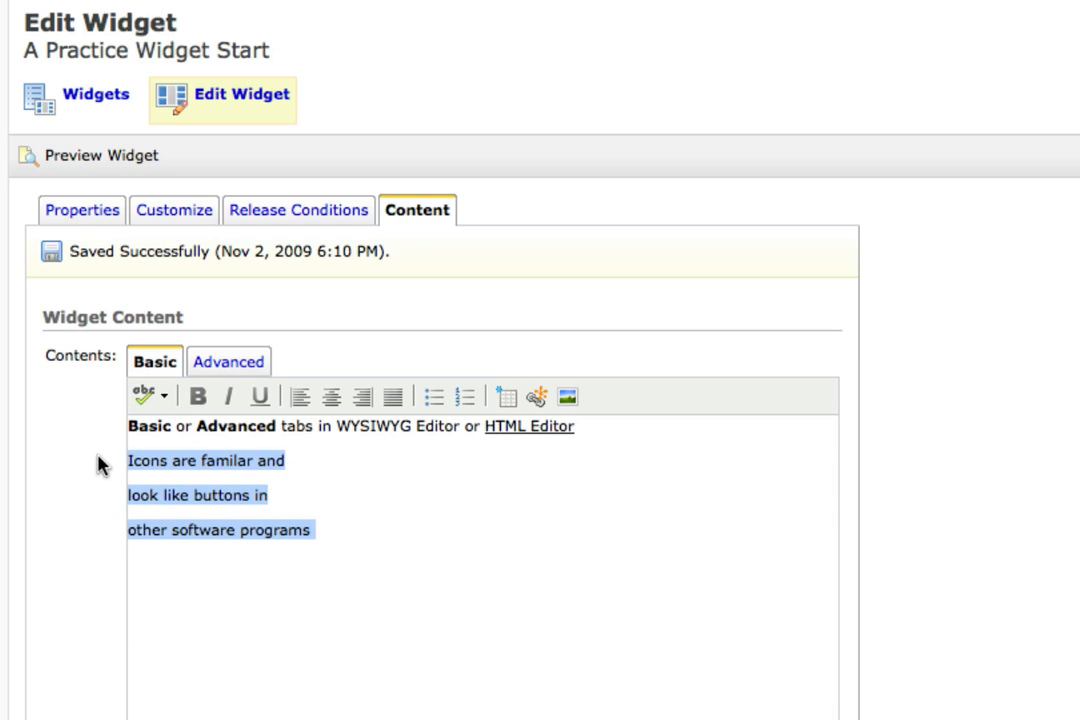
pyautogui.click(434, 398)
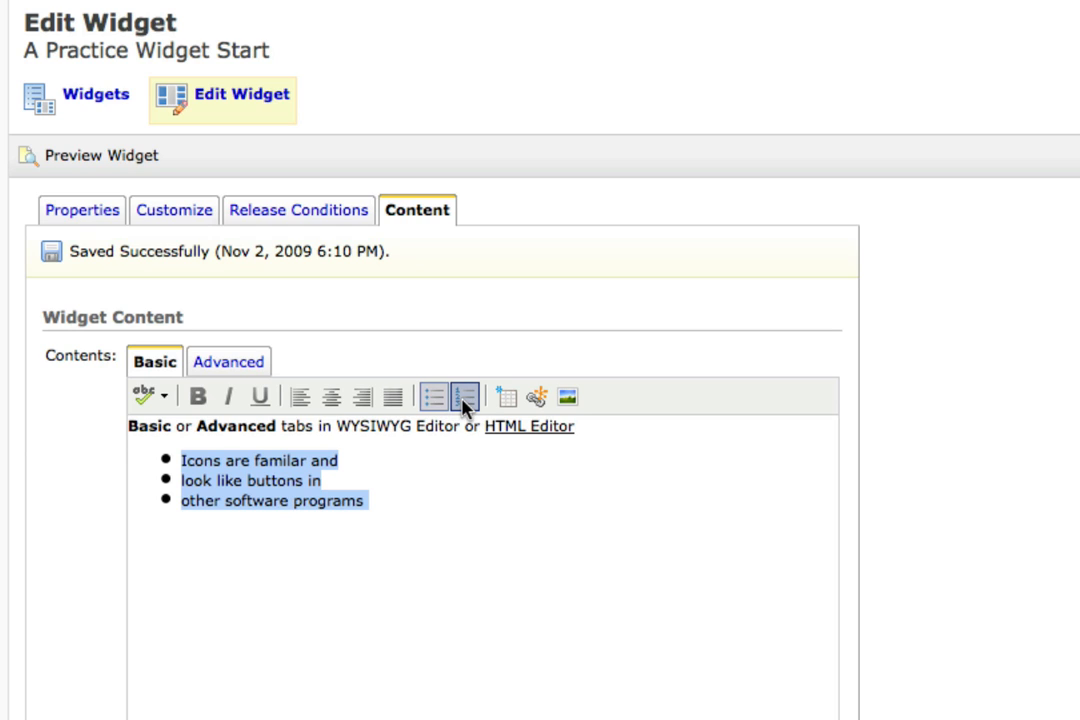
pyautogui.click(464, 399)
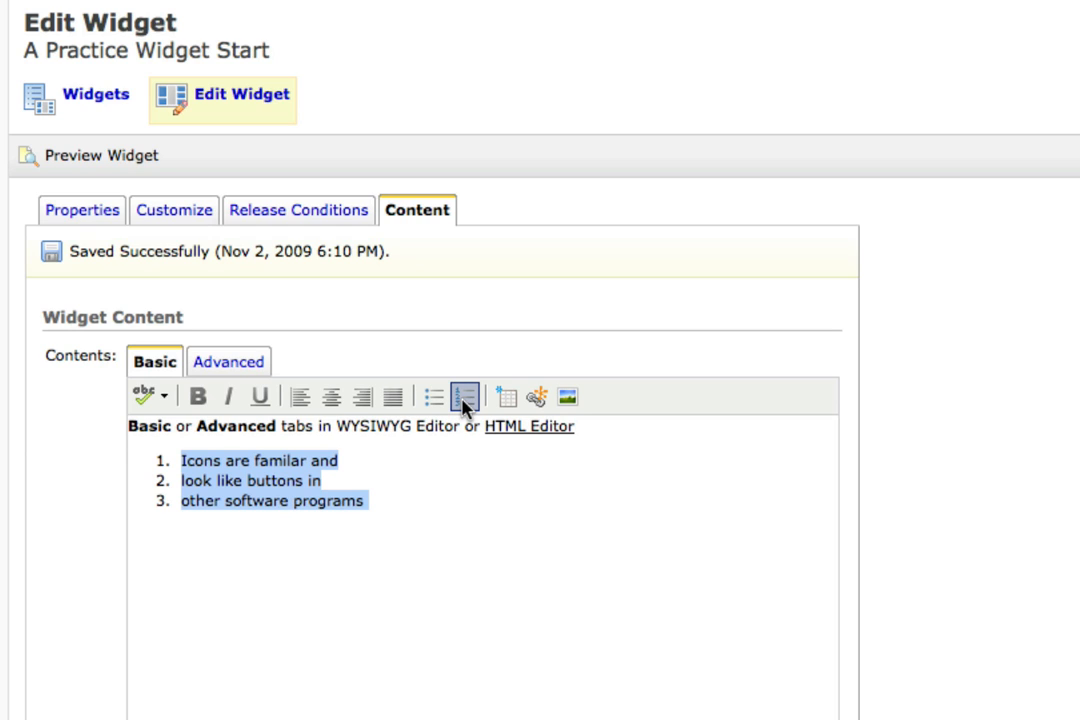
pyautogui.click(464, 399)
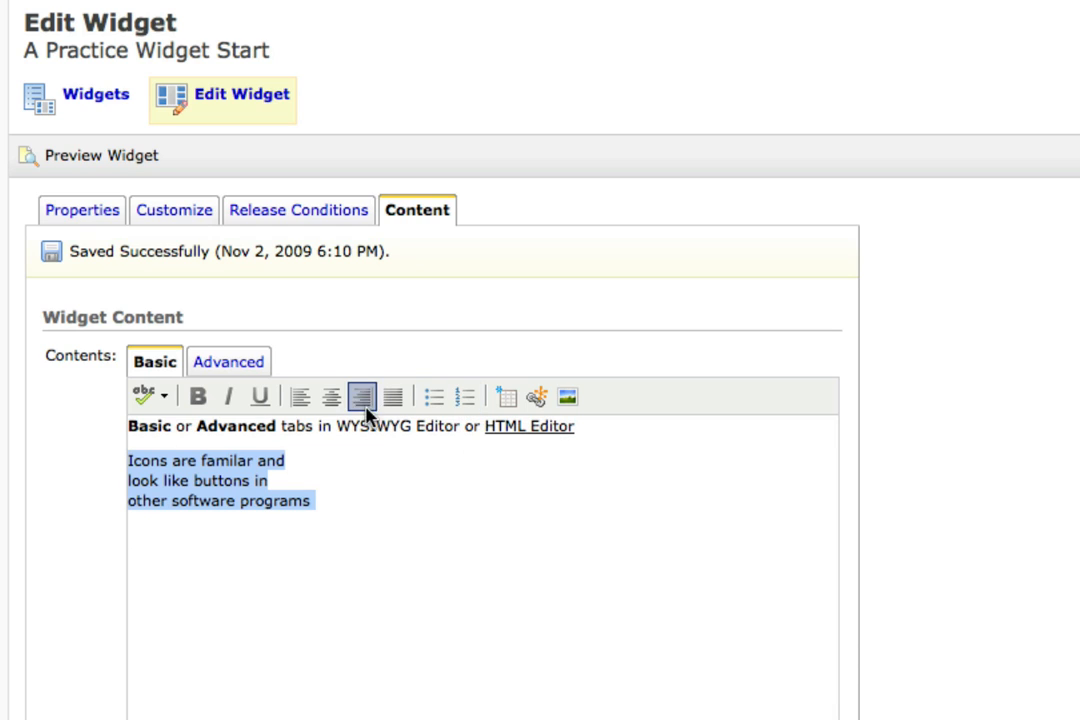
# Try centering the three lines of text, preview the widget and close the preview.
pyautogui.click(334, 400)
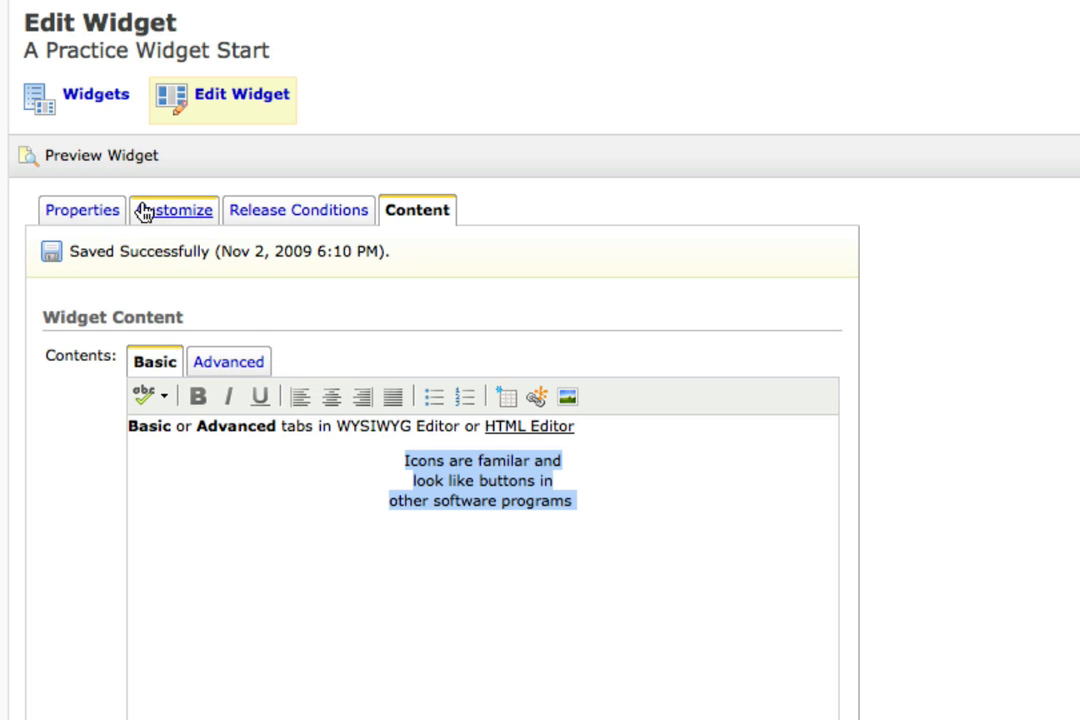
pyautogui.click(103, 160)
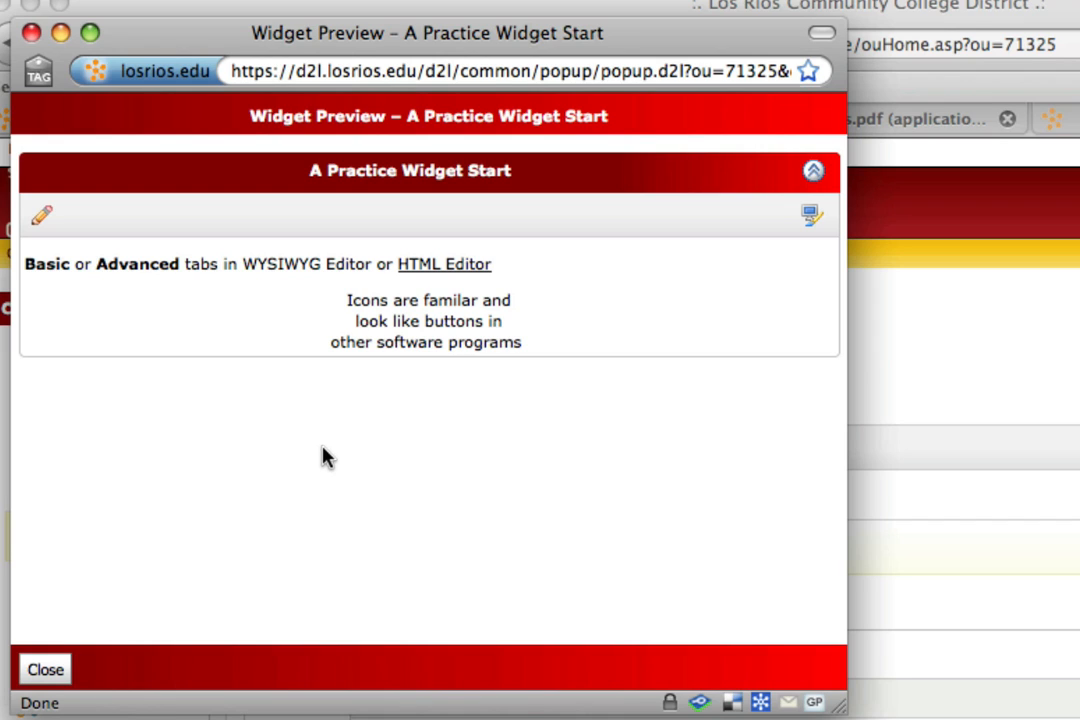
pyautogui.click(31, 33)
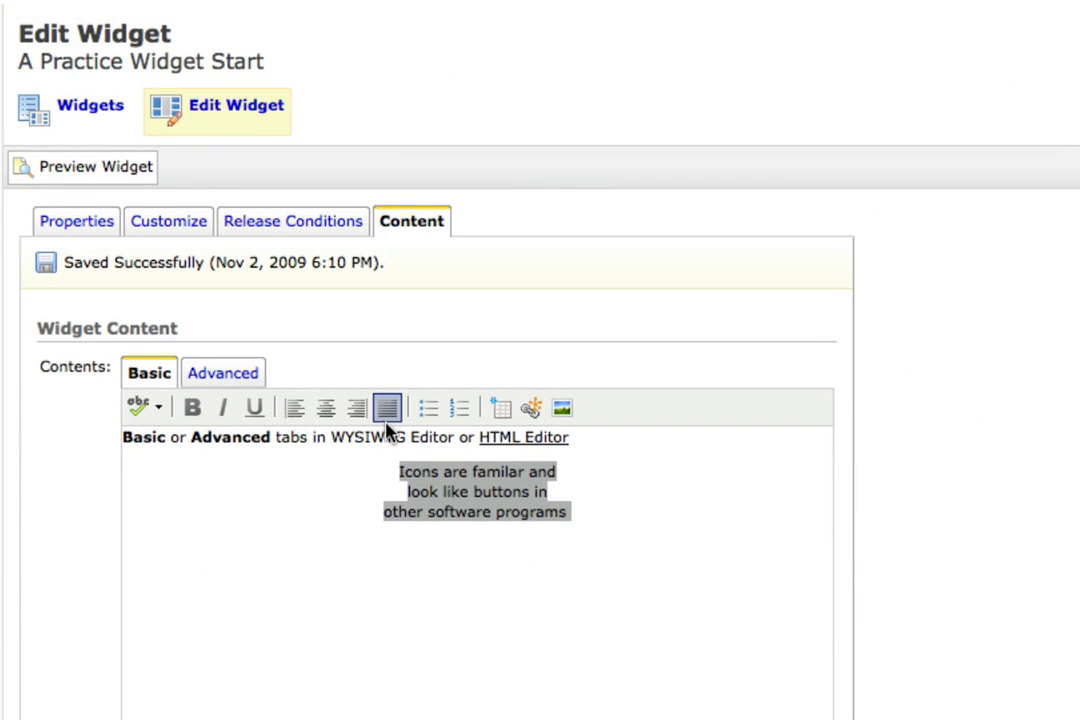
# Format the three lines as a left-aligned bulleted list and delete its empty last item.
pyautogui.click(296, 418)
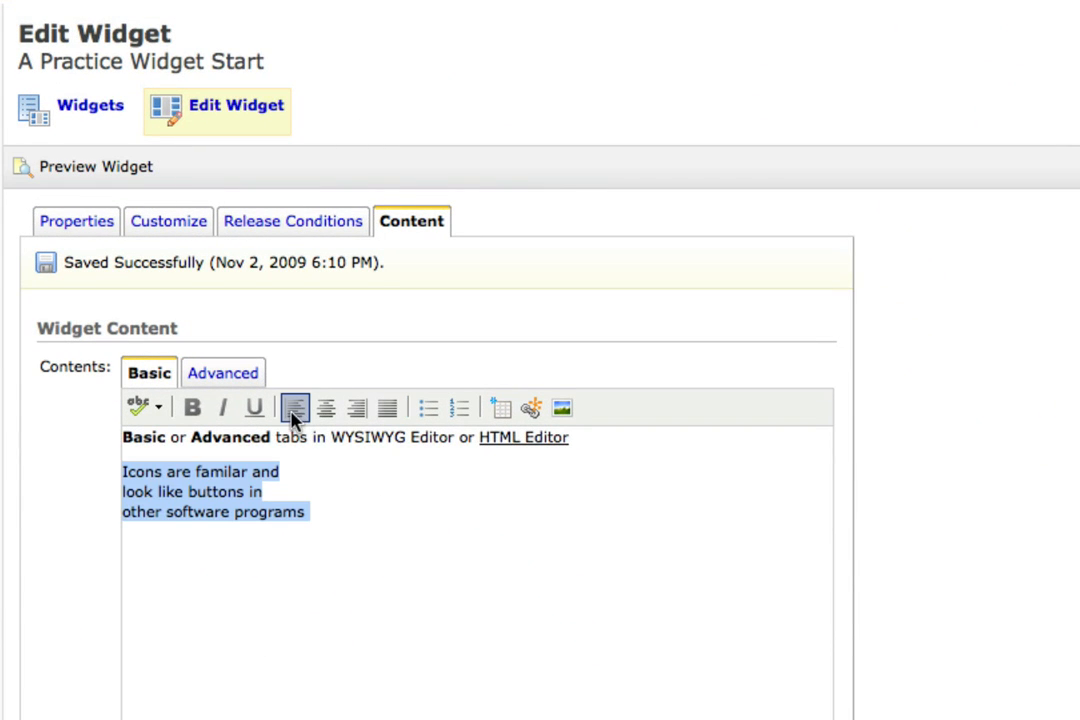
pyautogui.click(460, 414)
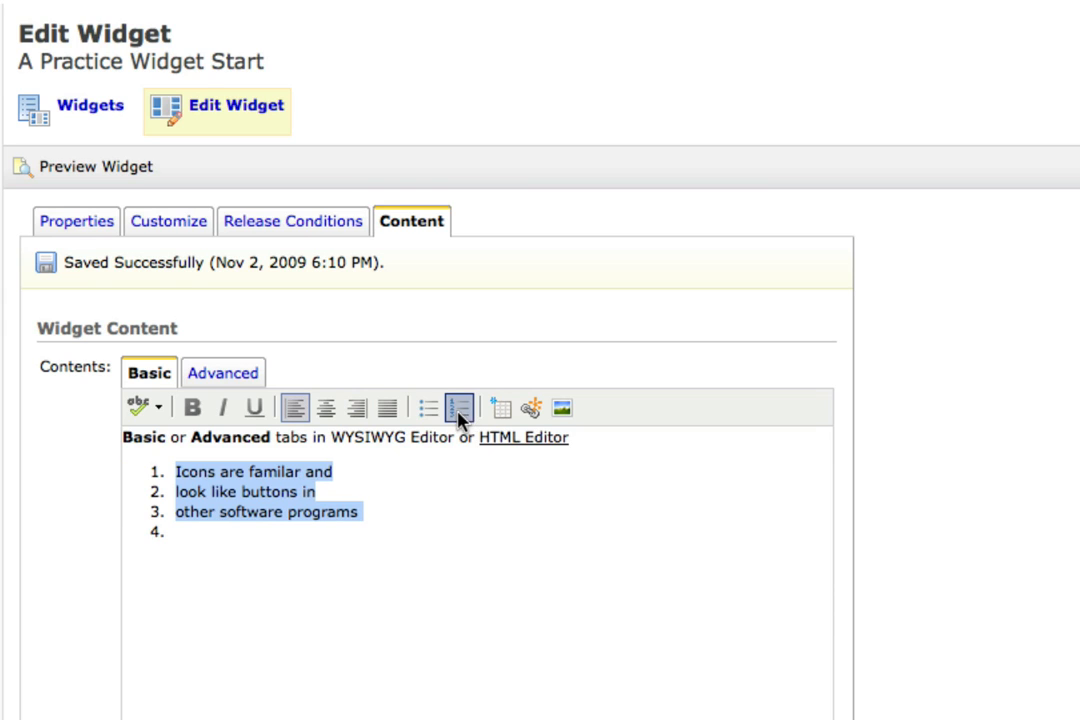
pyautogui.click(428, 412)
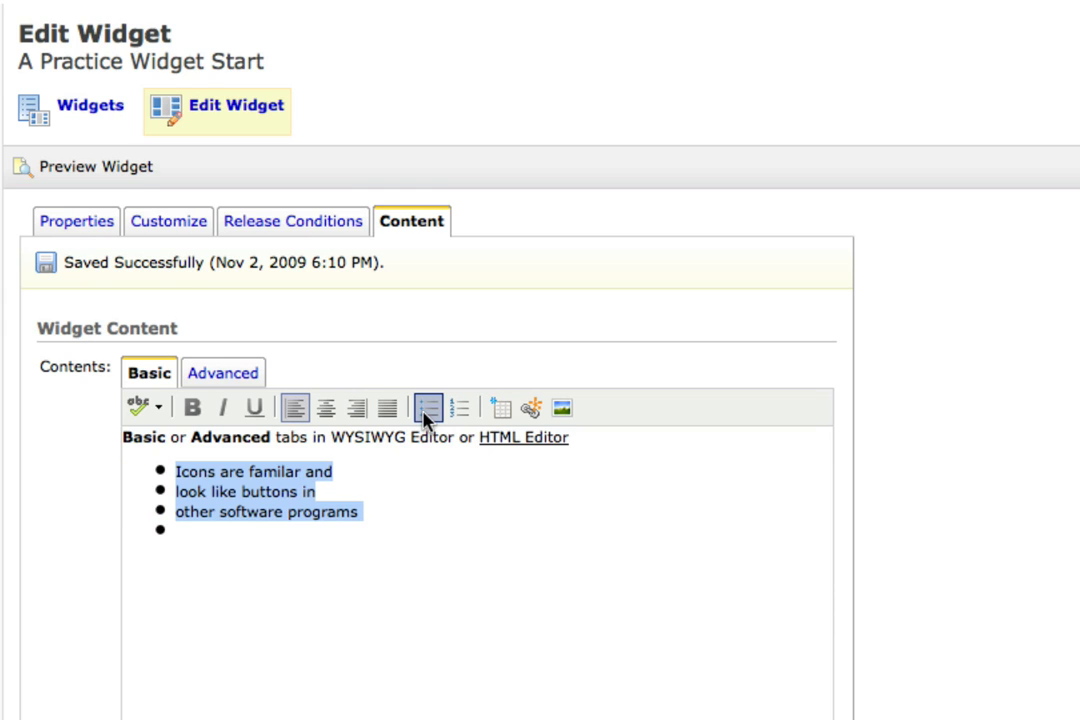
pyautogui.click(250, 540)
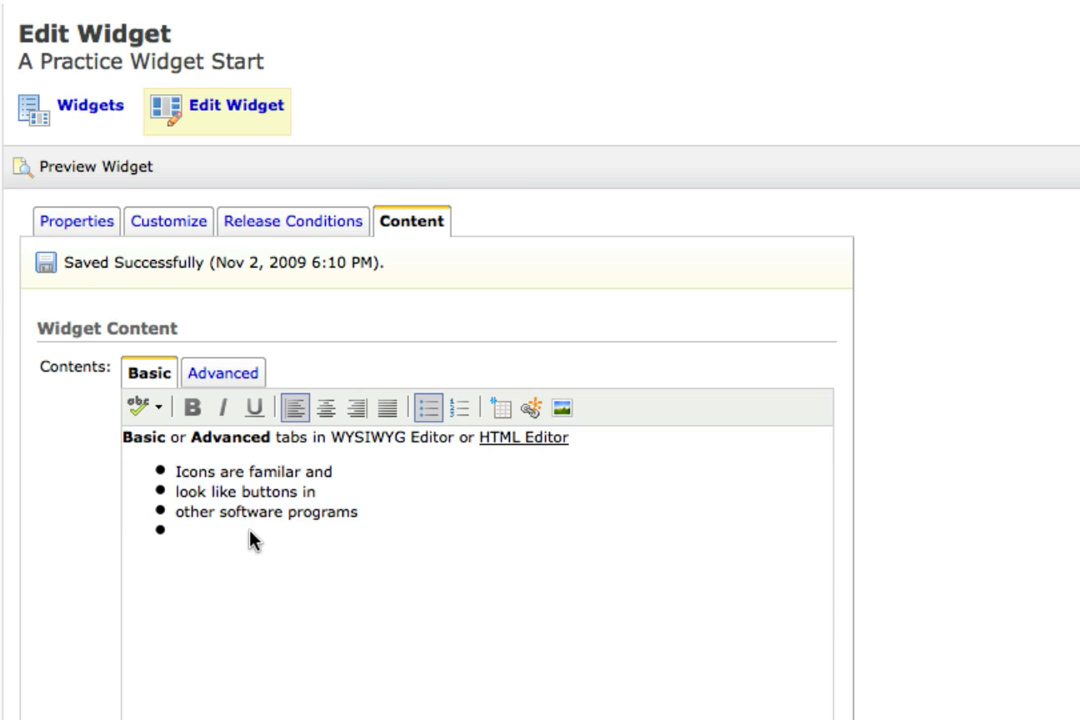
pyautogui.press('BackSpace')
pyautogui.scroll(-1, 390, 567)
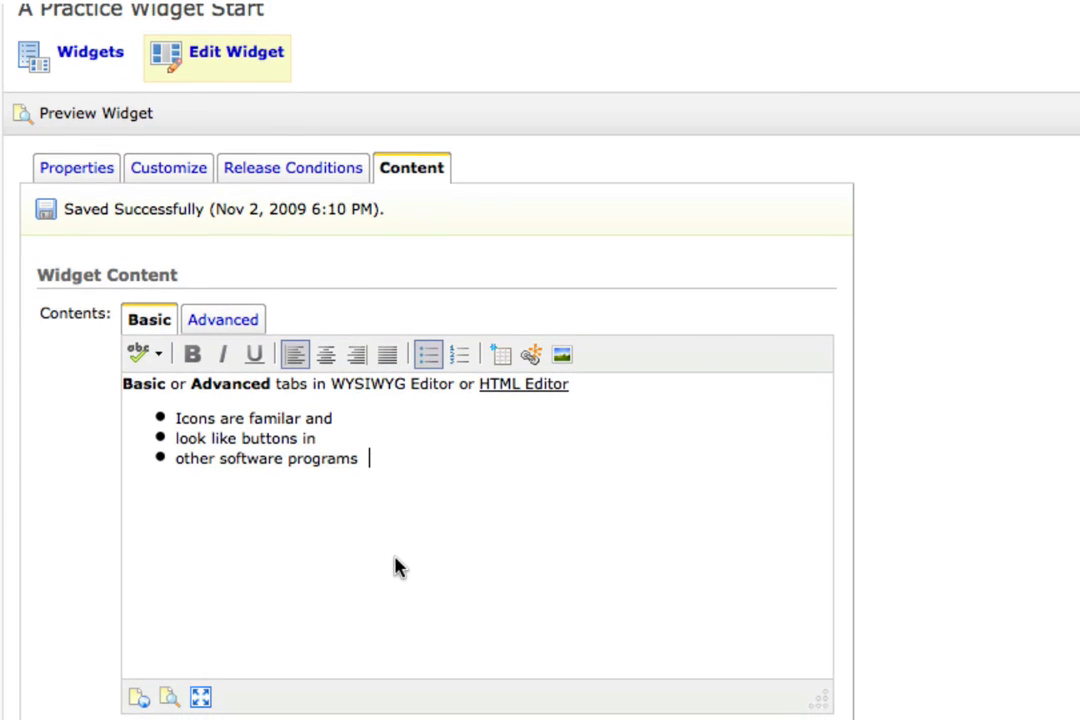